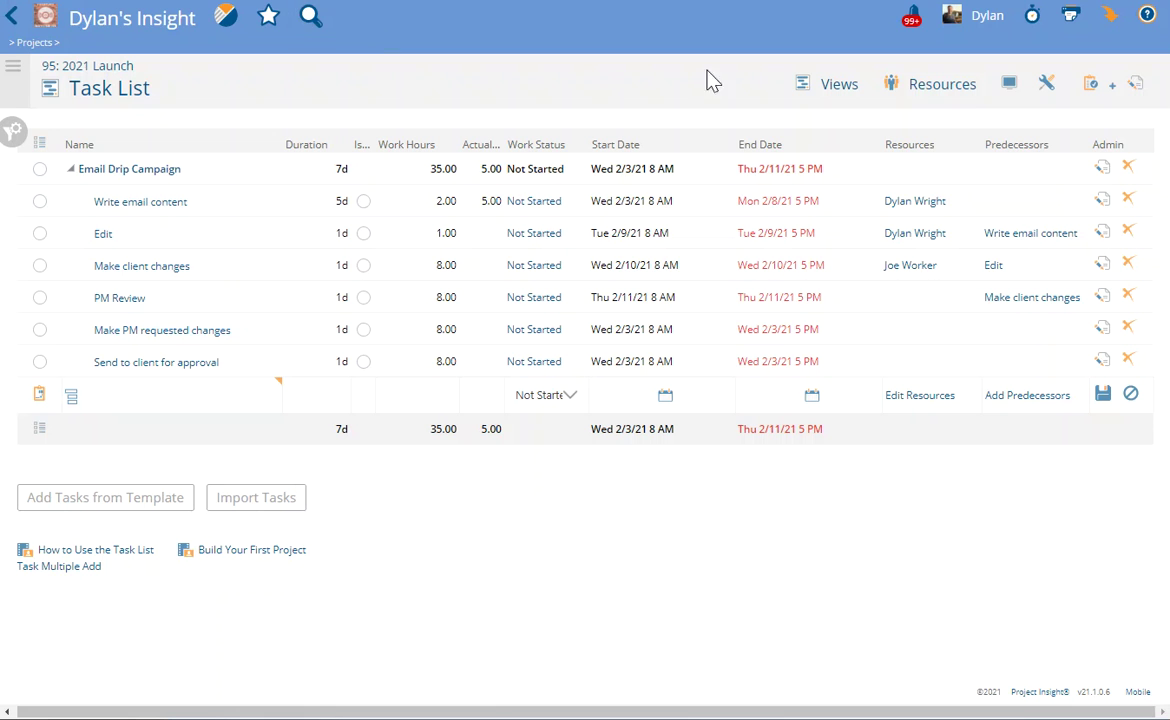
Open the project admin menu from the 2021 Launch task list
left_click(1135, 86)
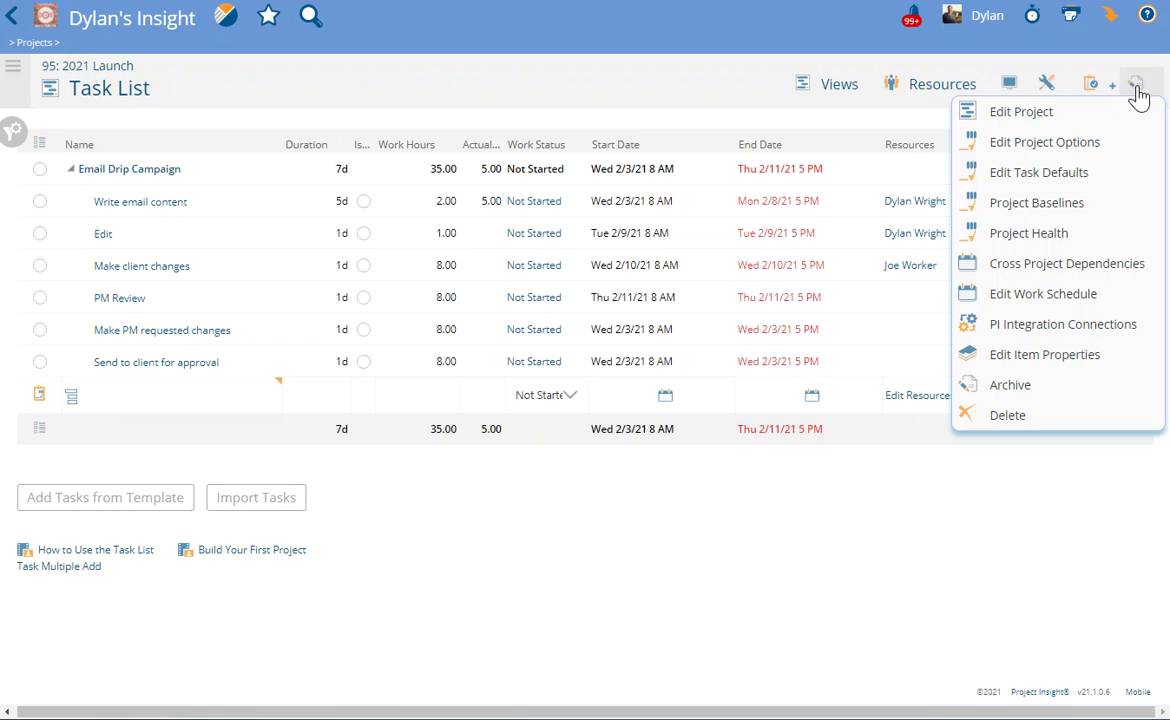
Open Project Baselines to list Second Baseline (previous) and New Baseline Feb 2021 (current)
left_click(1032, 204)
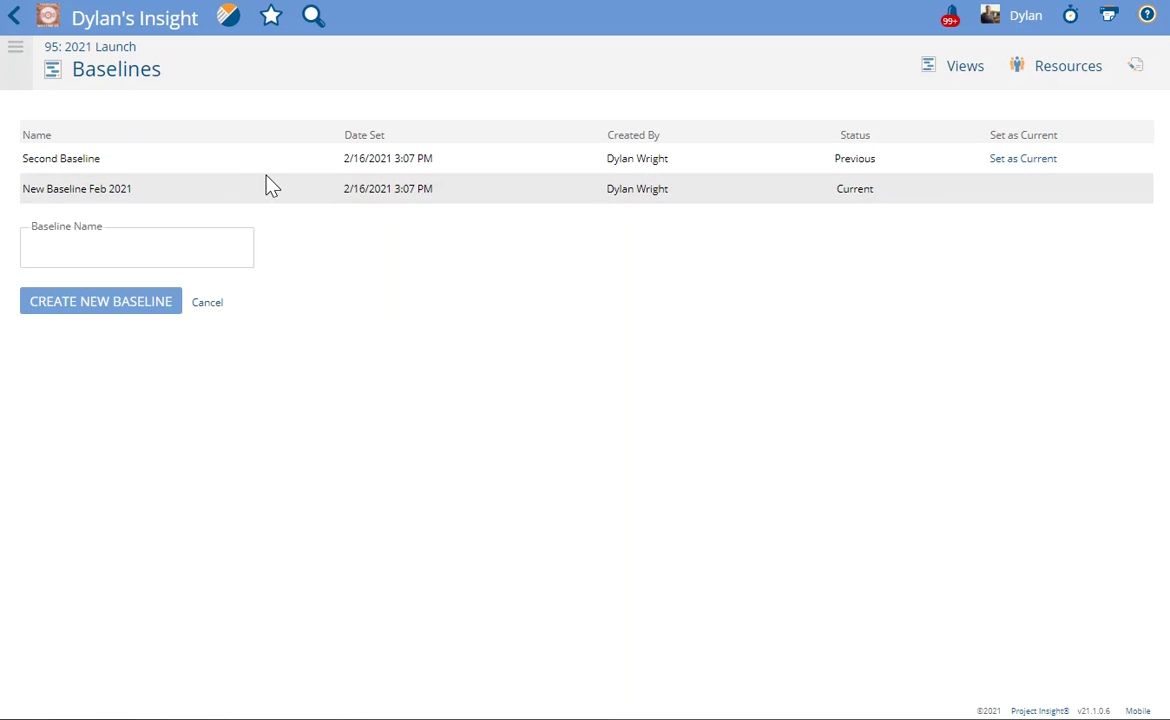
left_click(1141, 77)
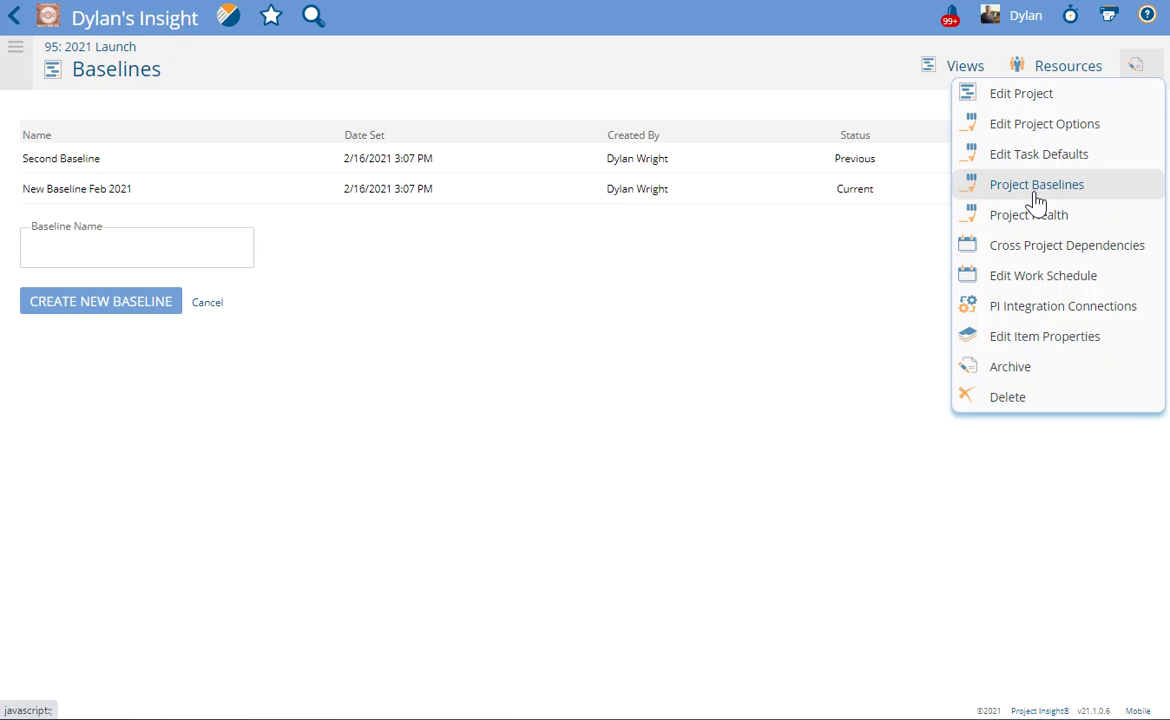
Dismiss the admin menu and cancel out of Baselines back to the 2021 Launch task list
left_click(495, 235)
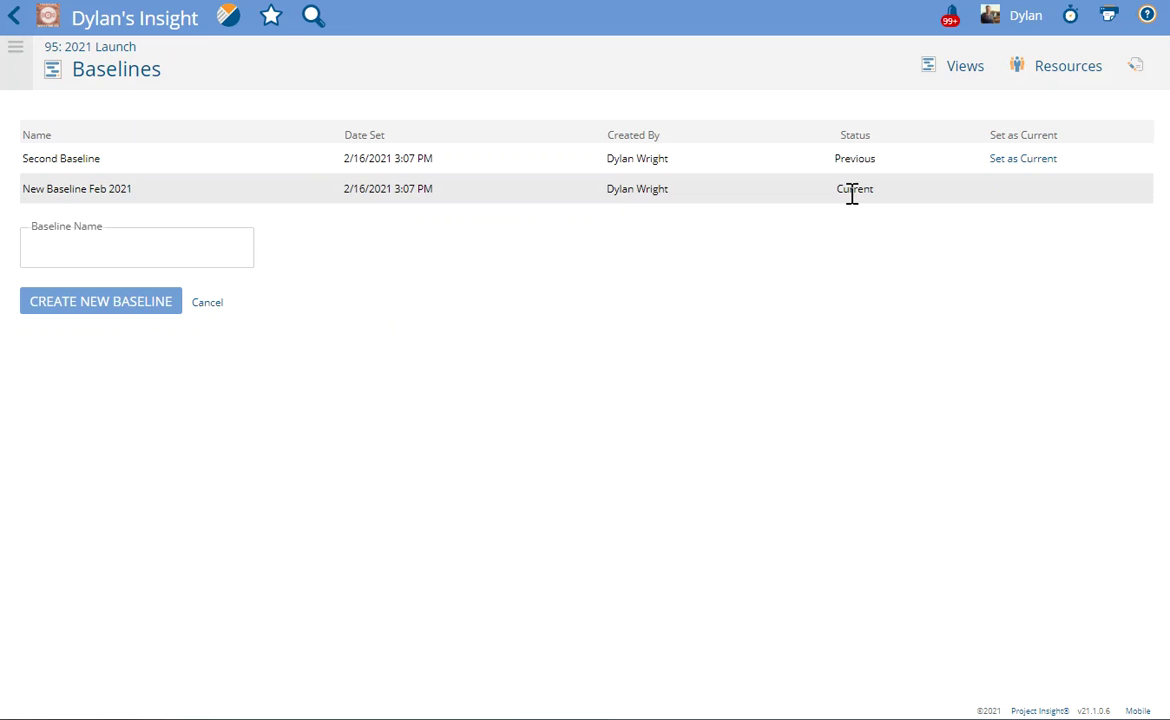
left_click(207, 302)
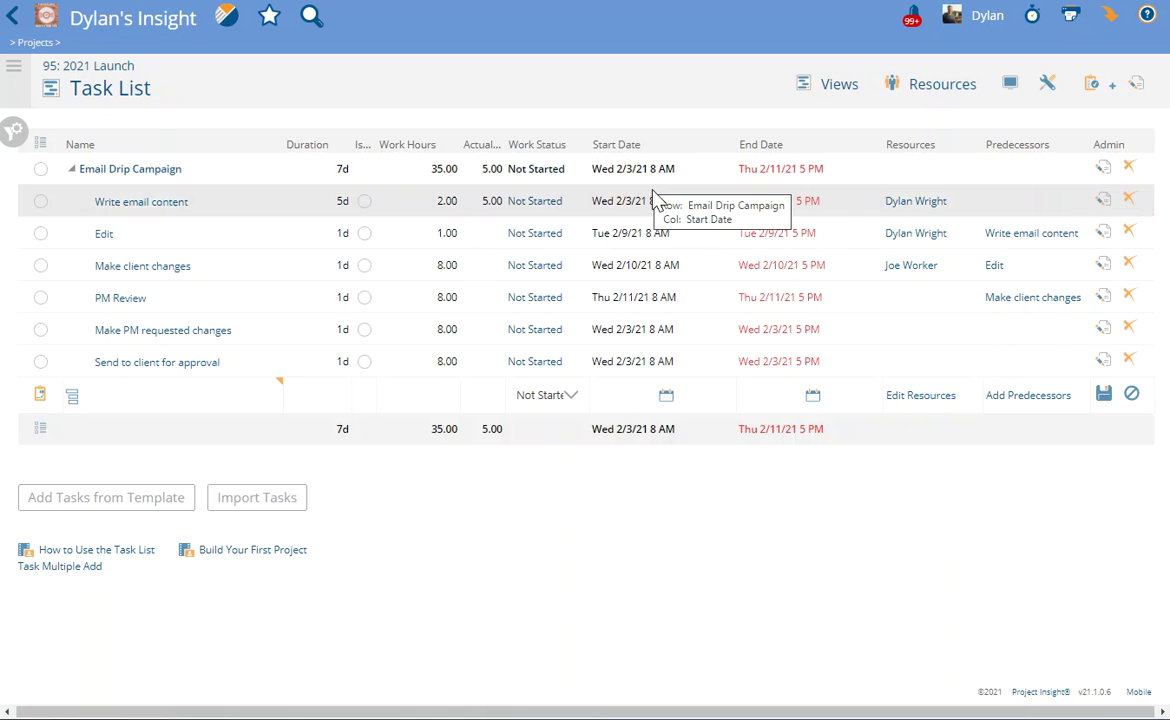
Turn on 'Show baseline as a separate row' in the task list Display Options and refresh
left_click(1010, 85)
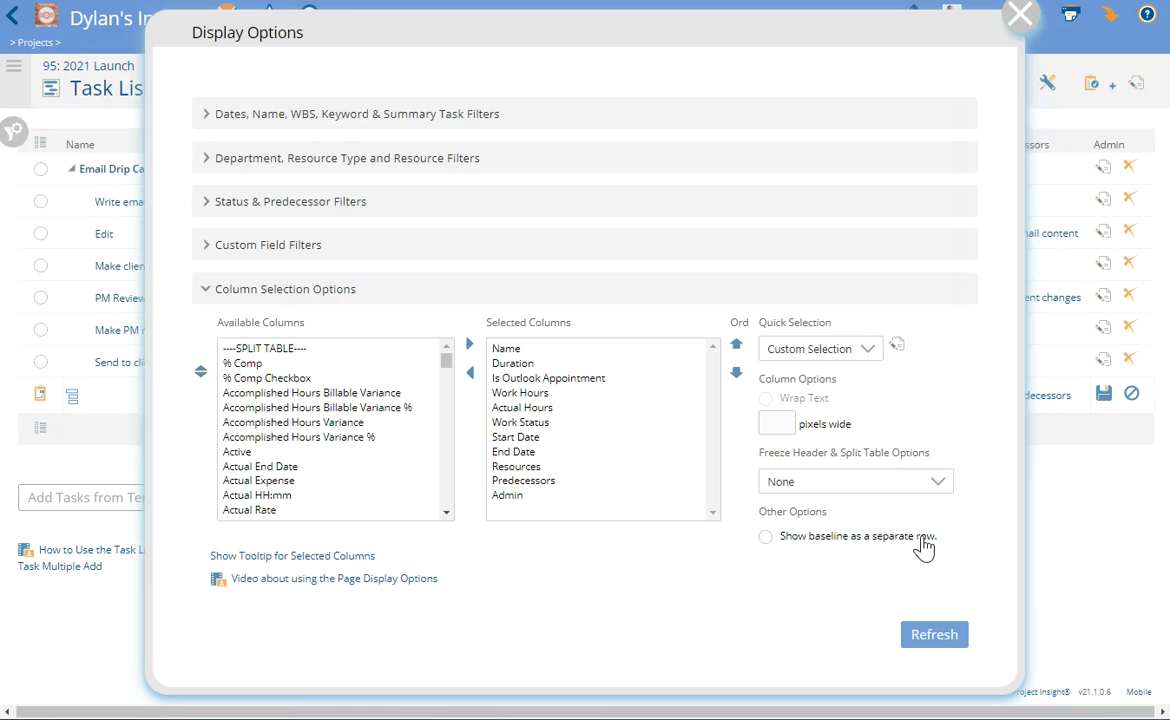
left_click(830, 540)
left_click(935, 638)
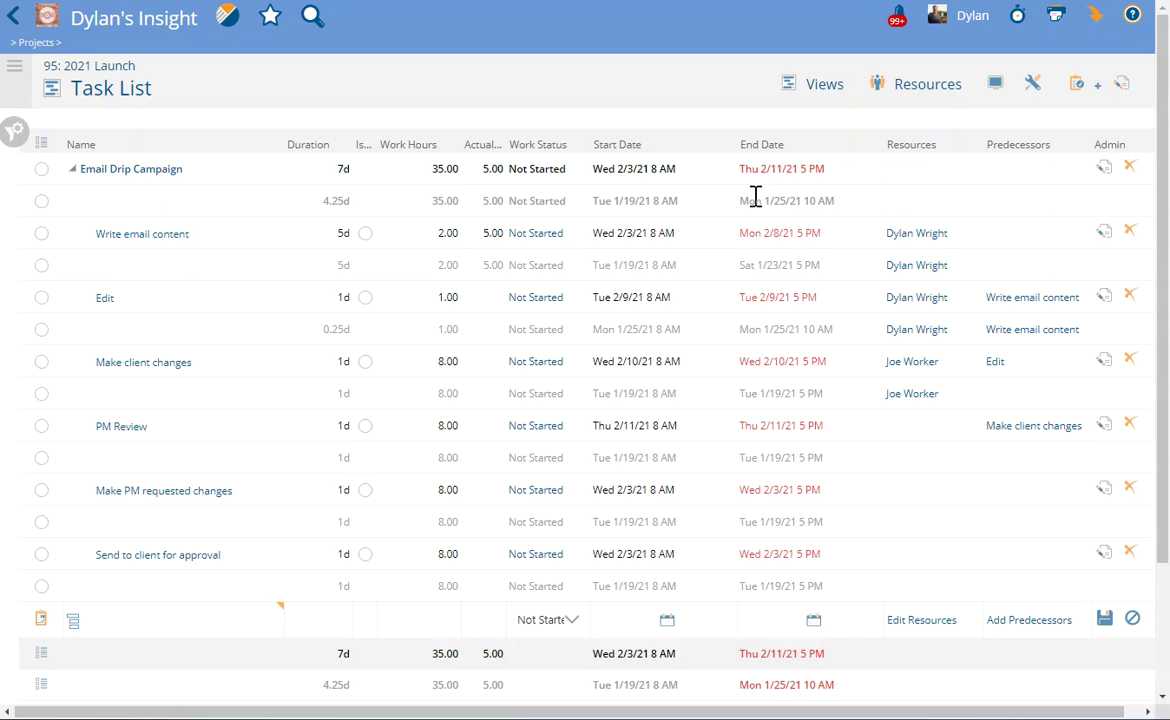
Switch the 2021 Launch project to the Gantt Chart view
left_click(820, 90)
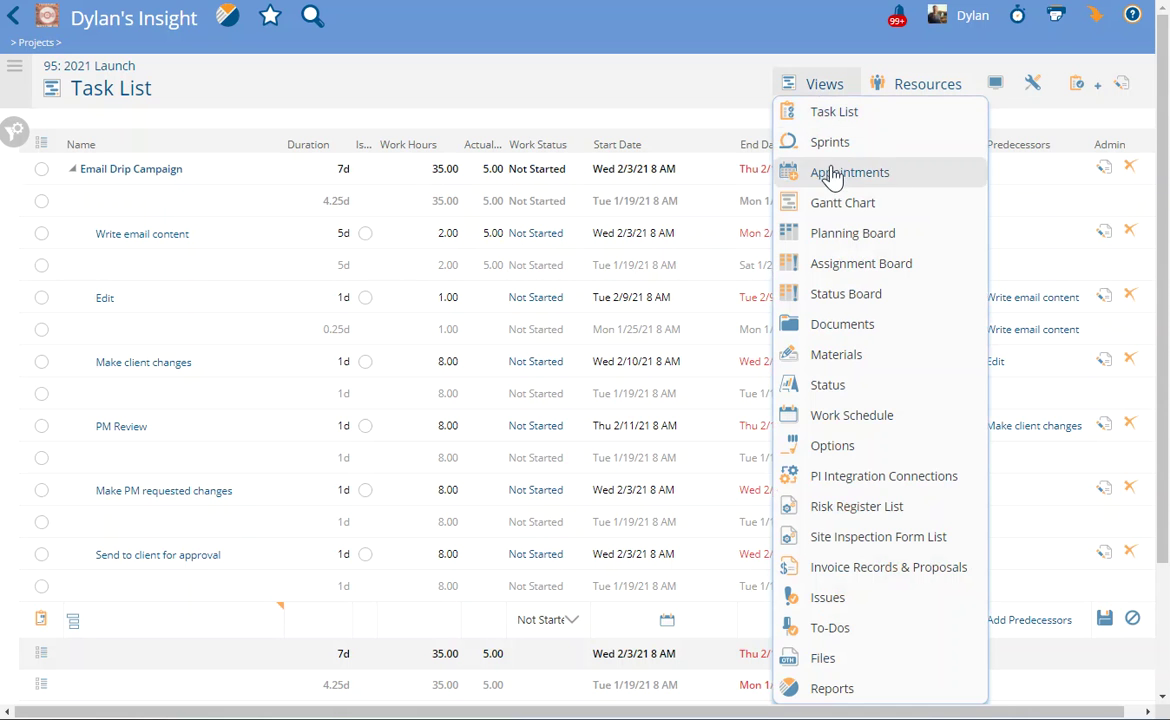
left_click(826, 210)
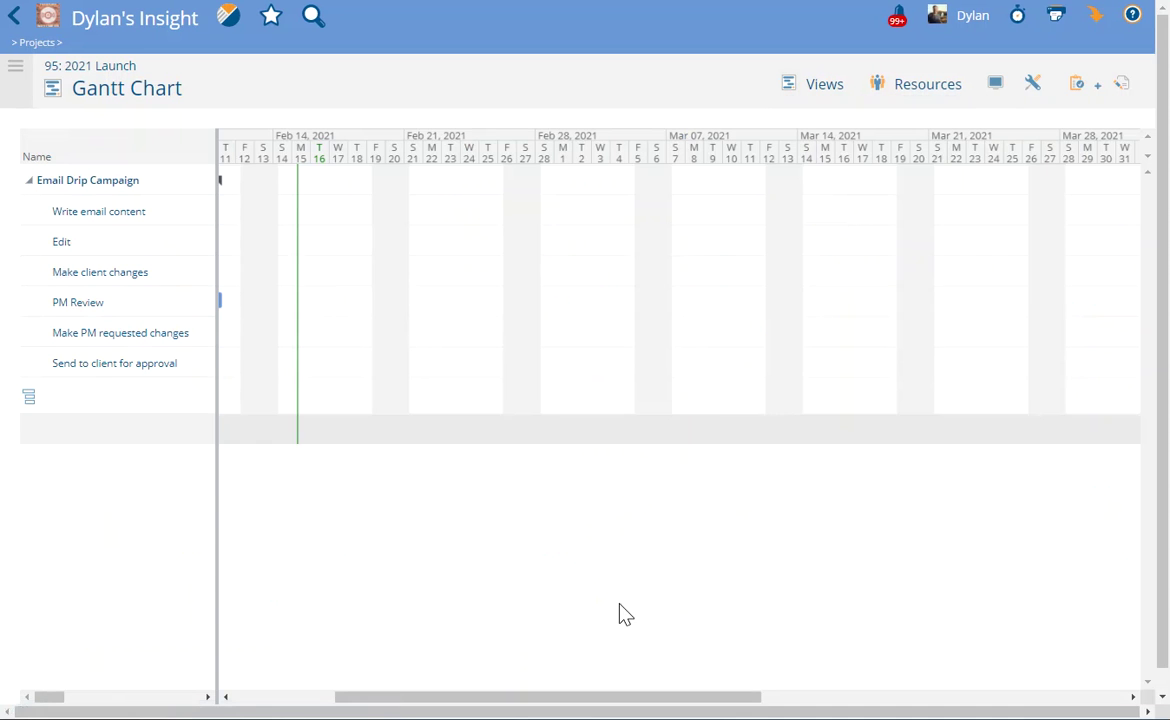
left_click_drag(528, 700, 418, 703)
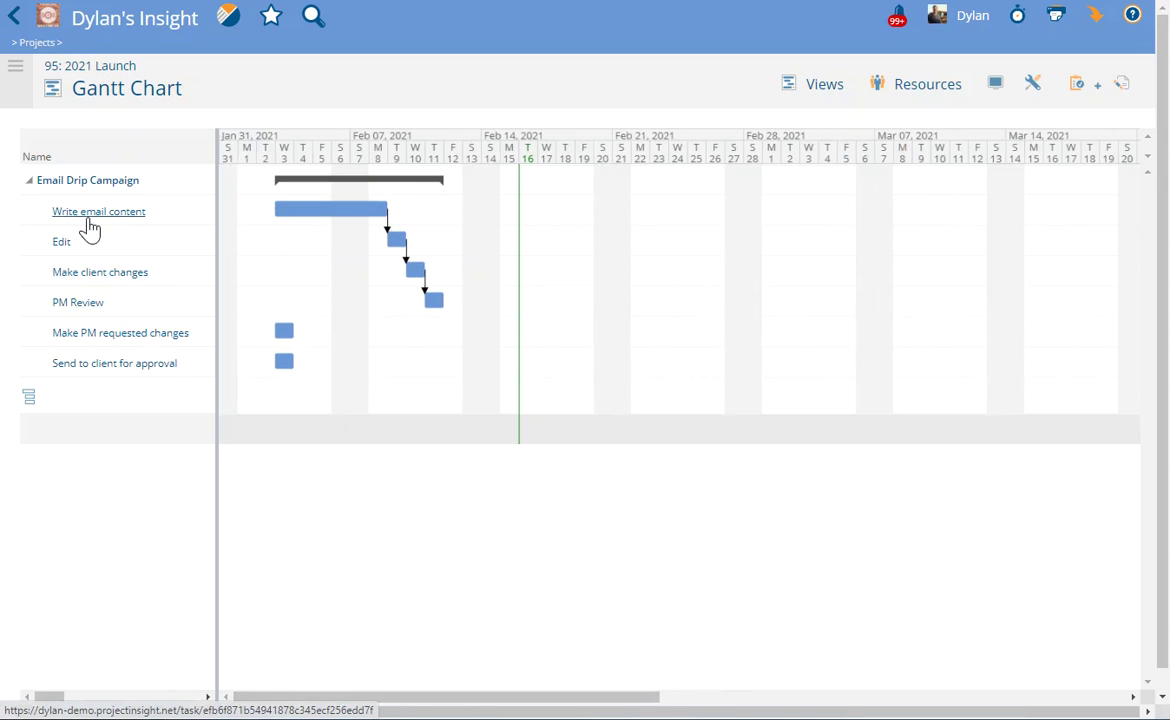
Enable 'Show baseline as a separate row' in the Gantt Display Options and refresh
left_click(997, 88)
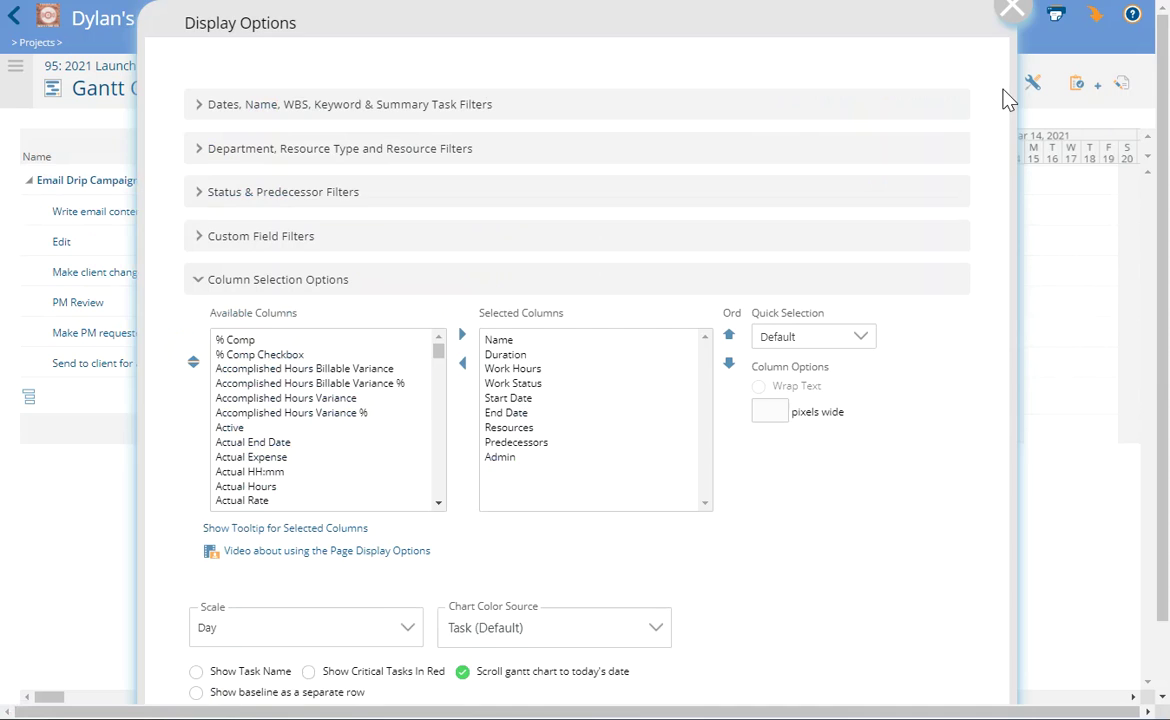
scroll(797, 561, "down", 2)
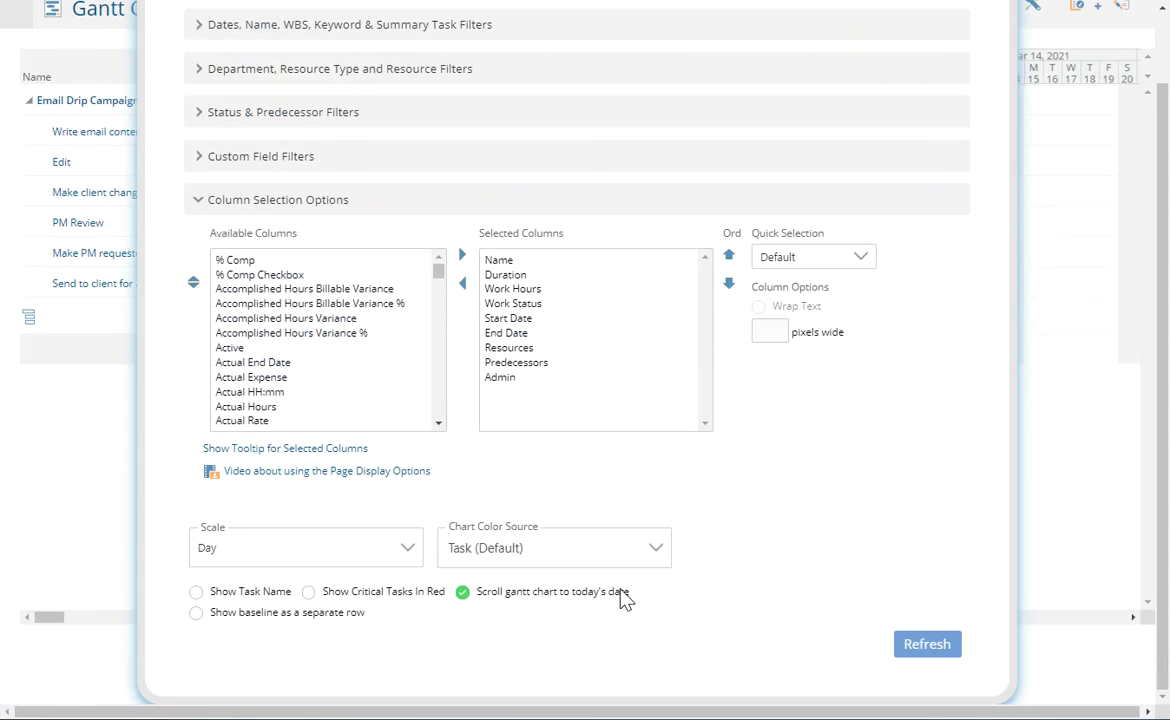
left_click(252, 615)
left_click(905, 650)
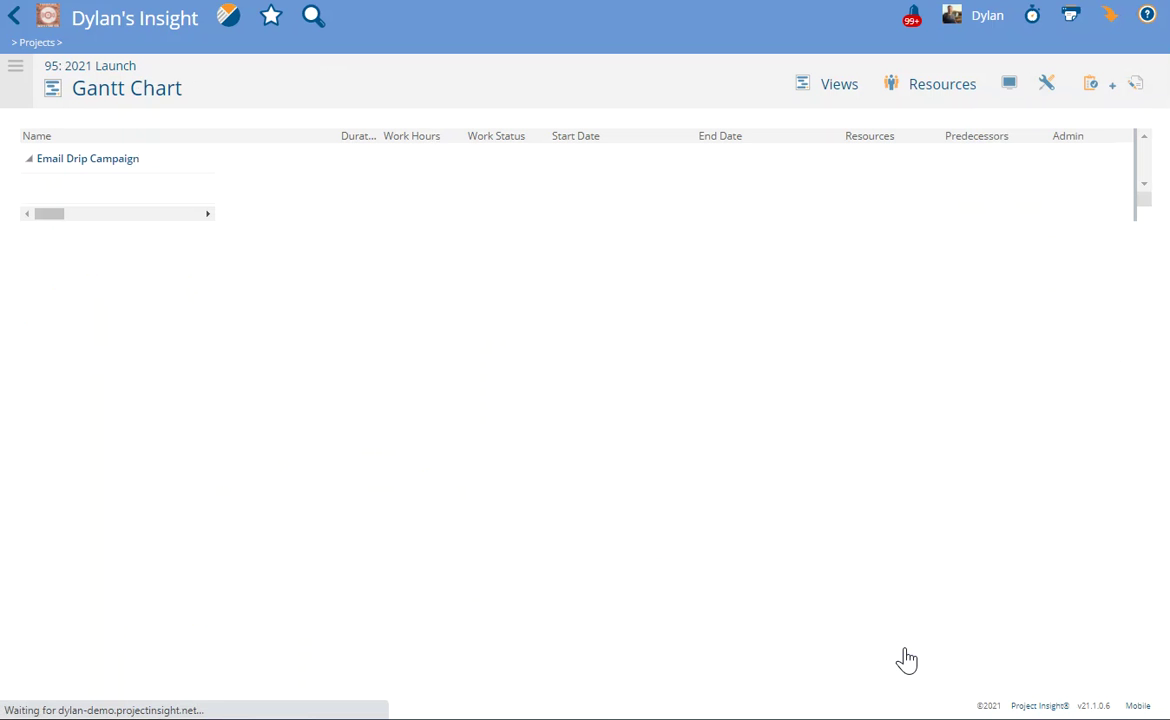
left_click_drag(535, 678, 342, 684)
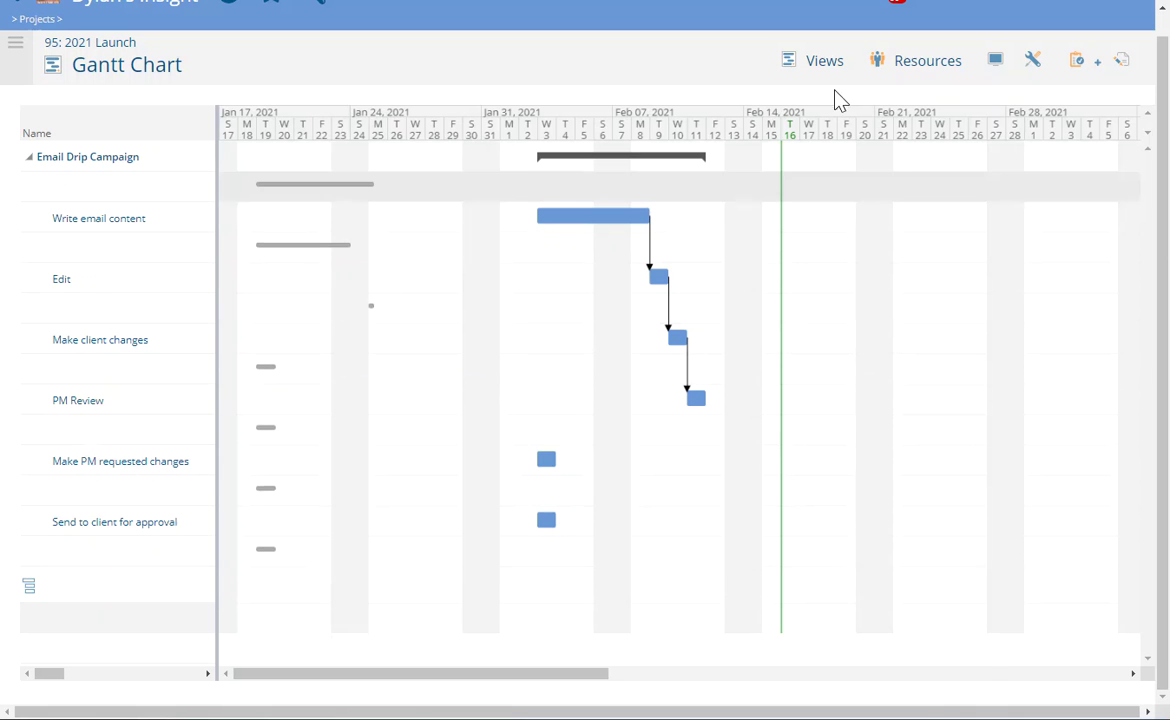
left_click(821, 62)
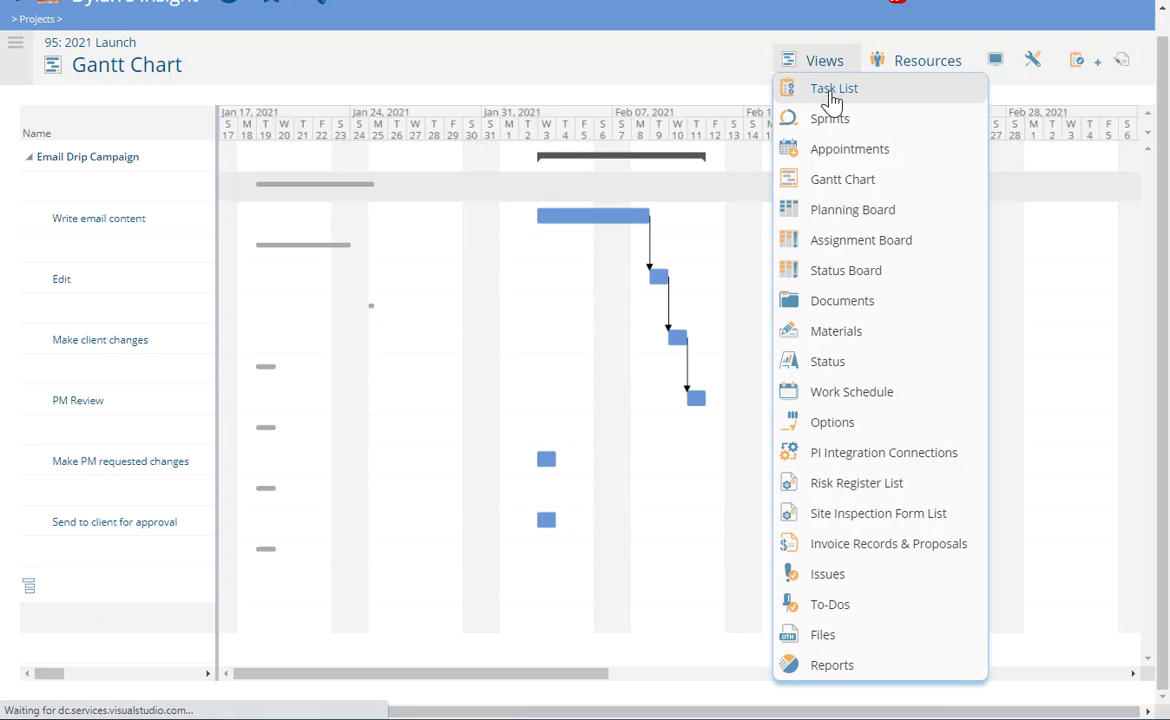
Create a new task report under Reports > Task Reports and expand its Columns settings
left_click(831, 97)
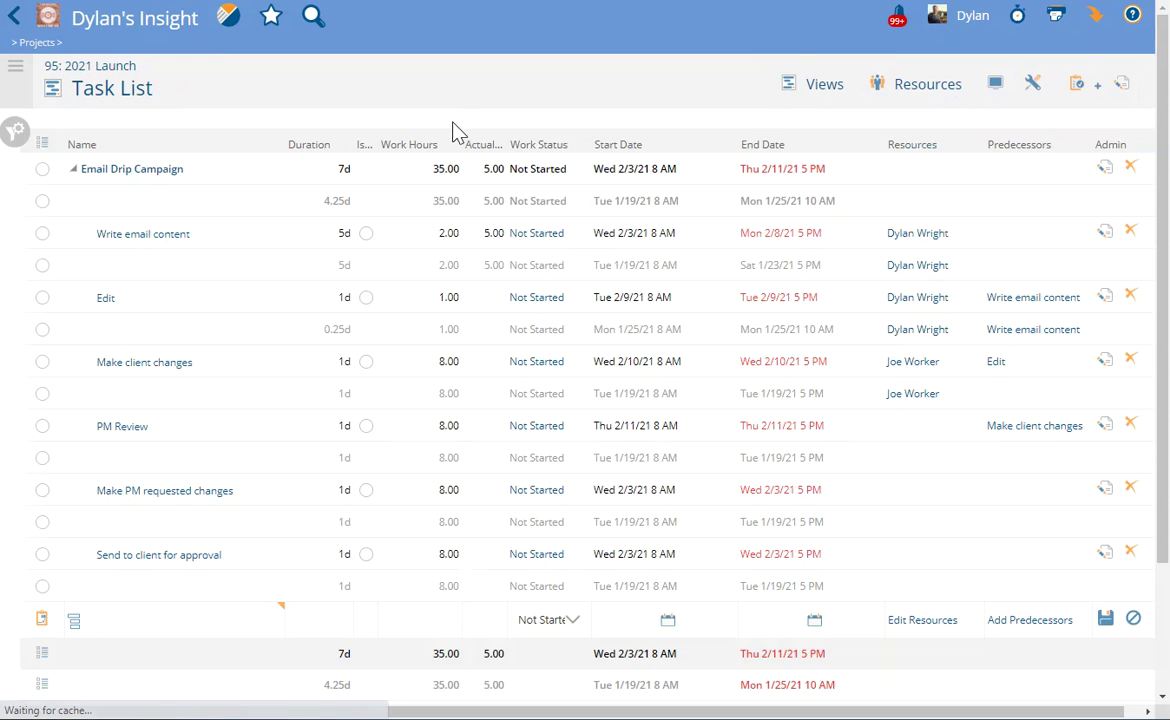
left_click(230, 27)
mouse_move(268, 150)
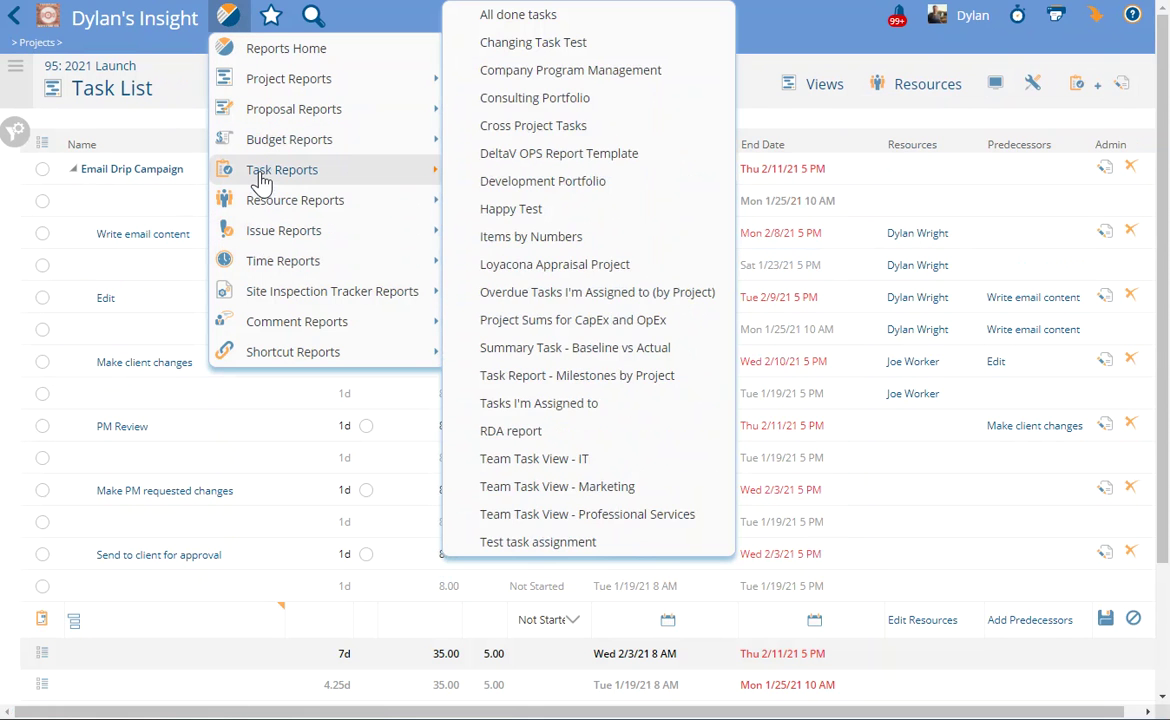
left_click(261, 181)
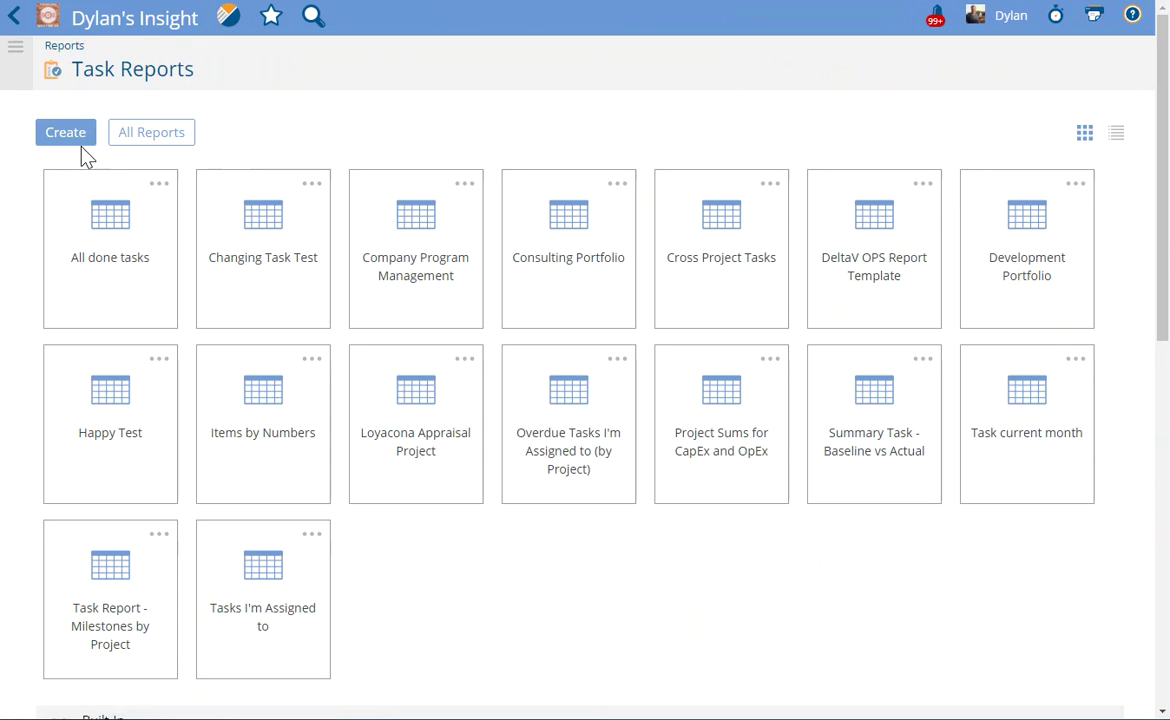
left_click(75, 138)
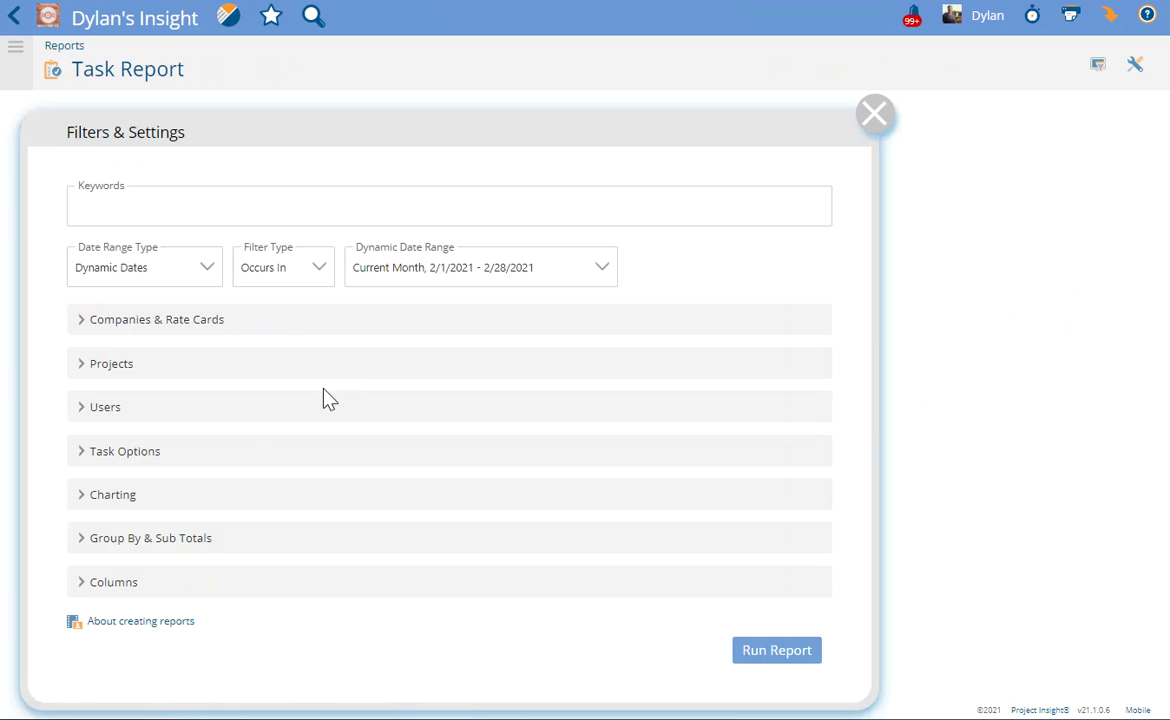
left_click(113, 588)
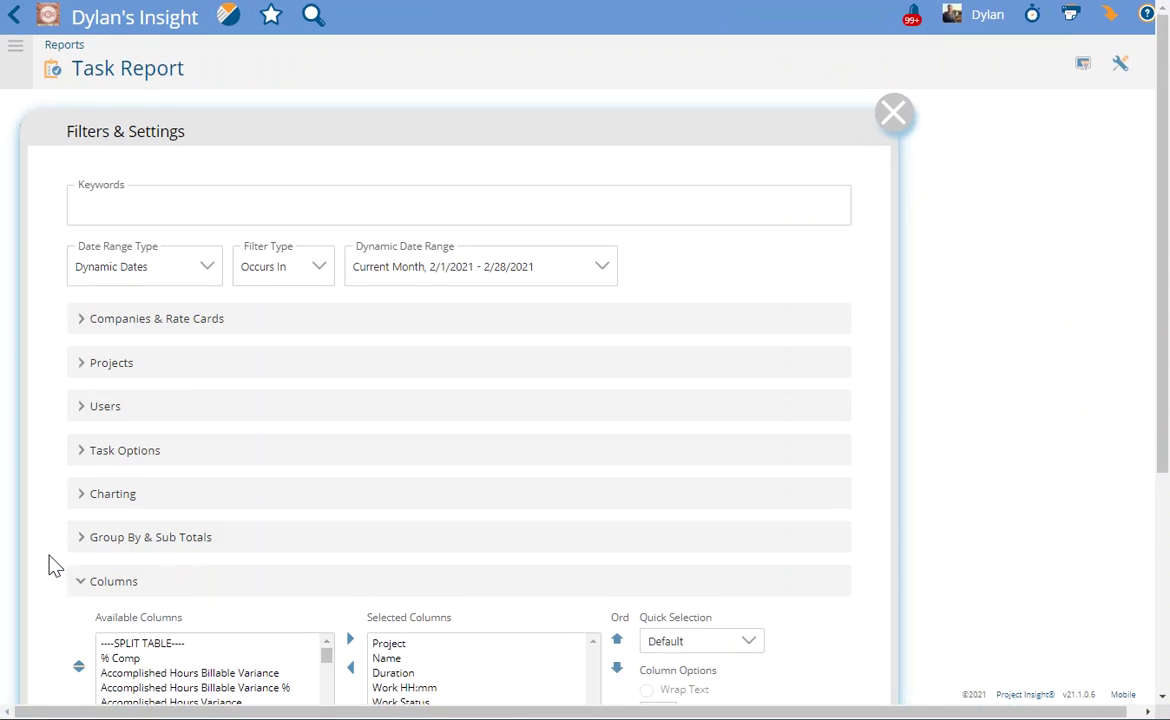
Insert the Baseline Duration column before Work HH:mm in the report's selected columns
scroll(47, 561, "down", 3)
left_click(156, 446)
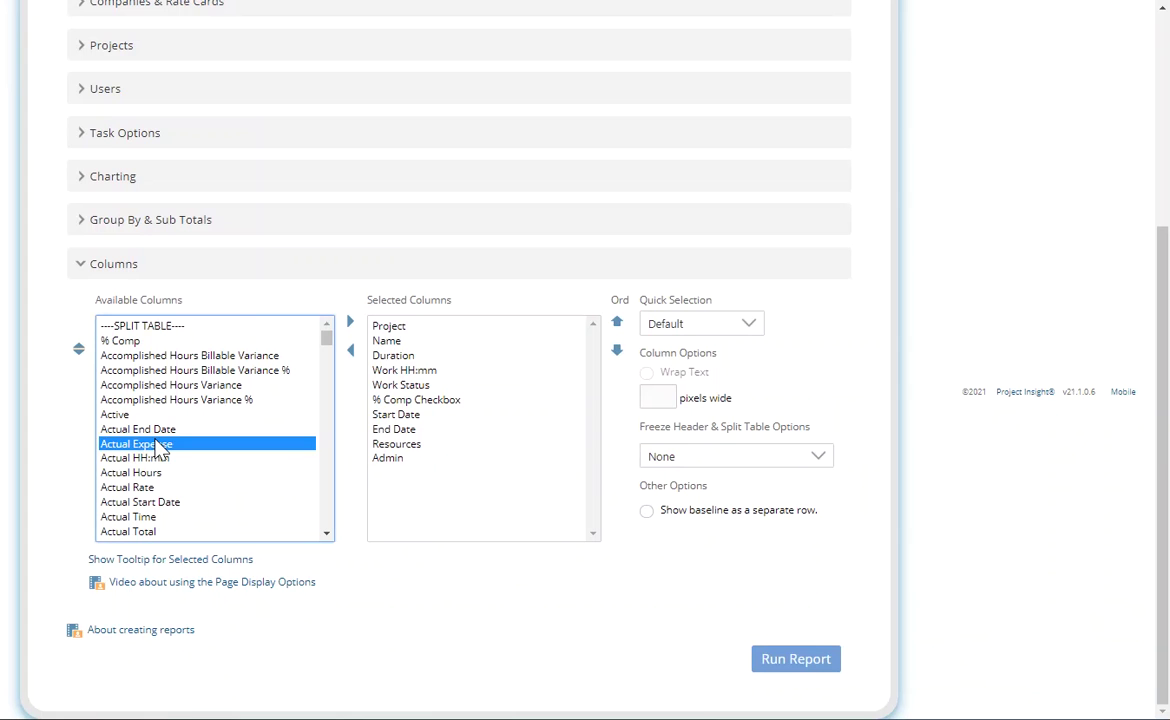
key("b")
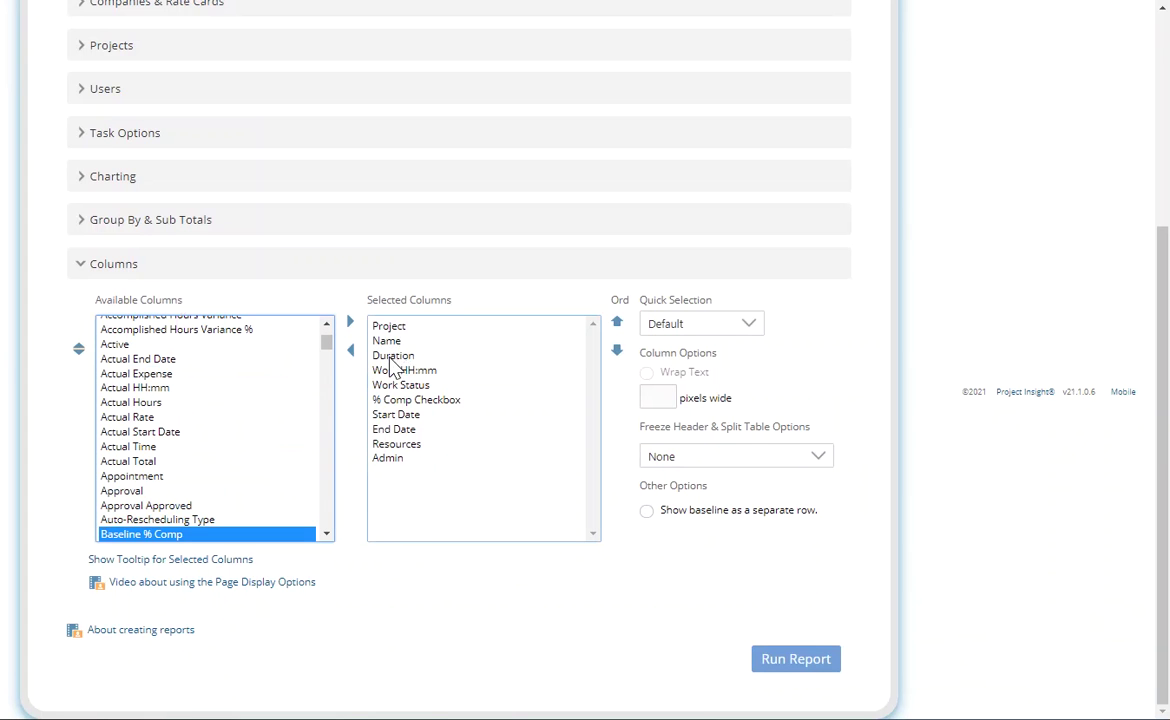
scroll(200, 470, "down", 1)
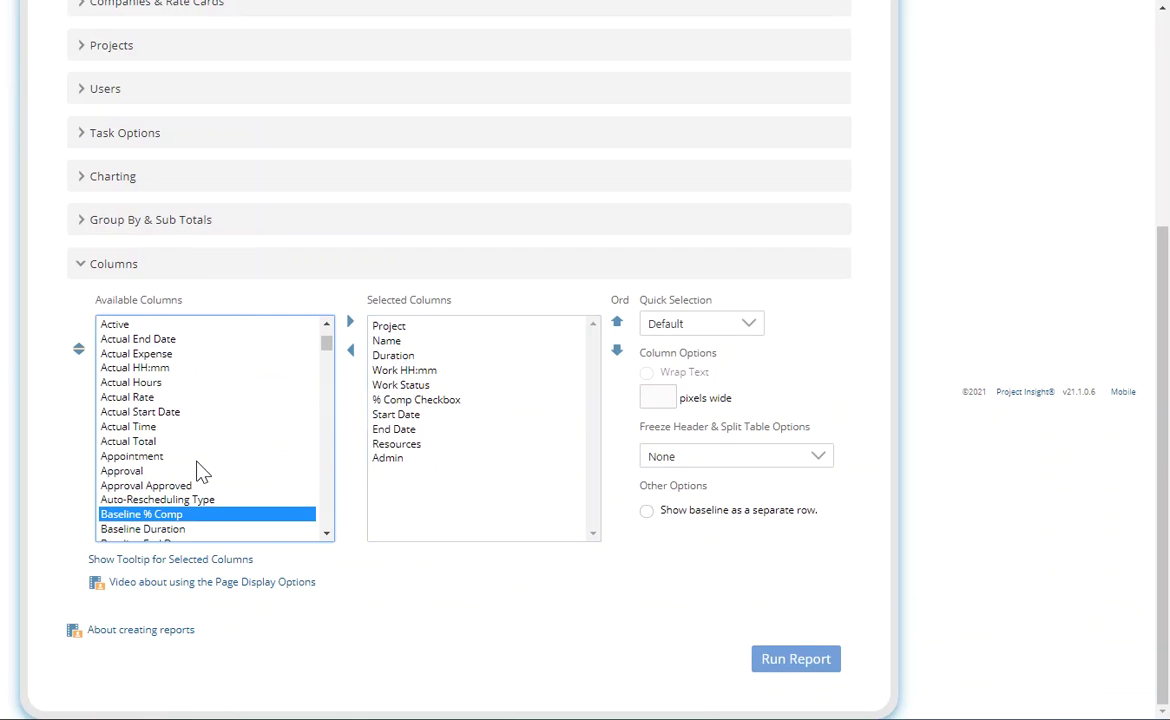
scroll(200, 470, "down", 3)
left_click(164, 462)
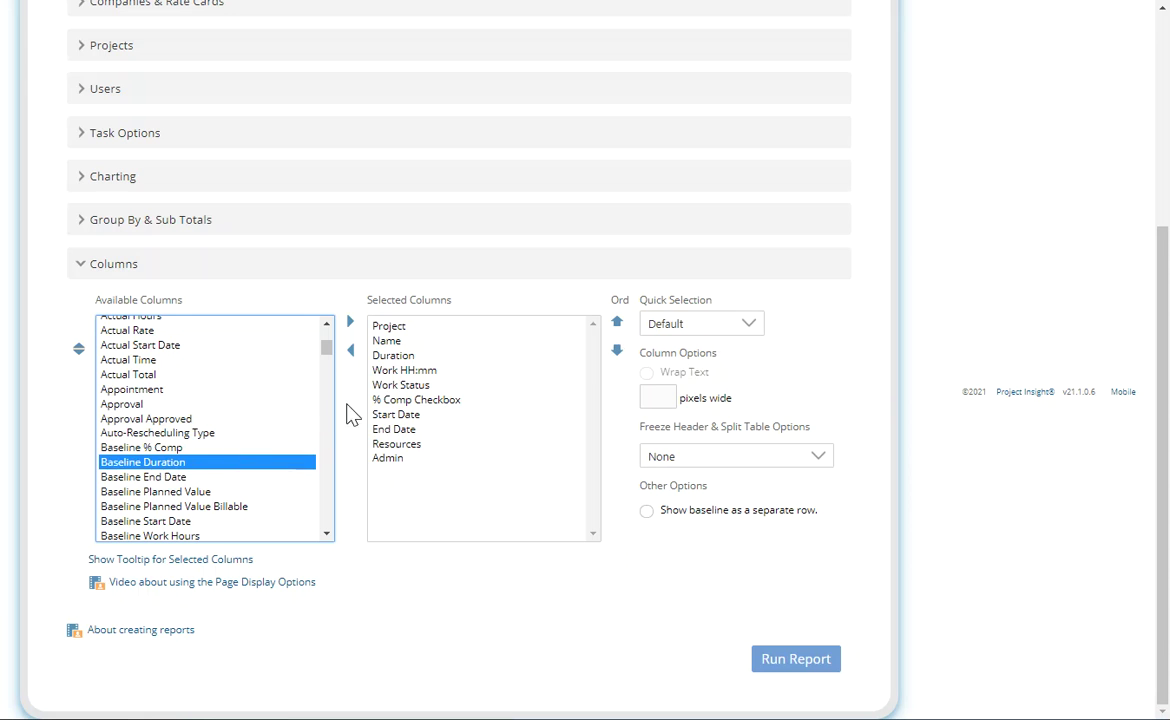
left_click(386, 371)
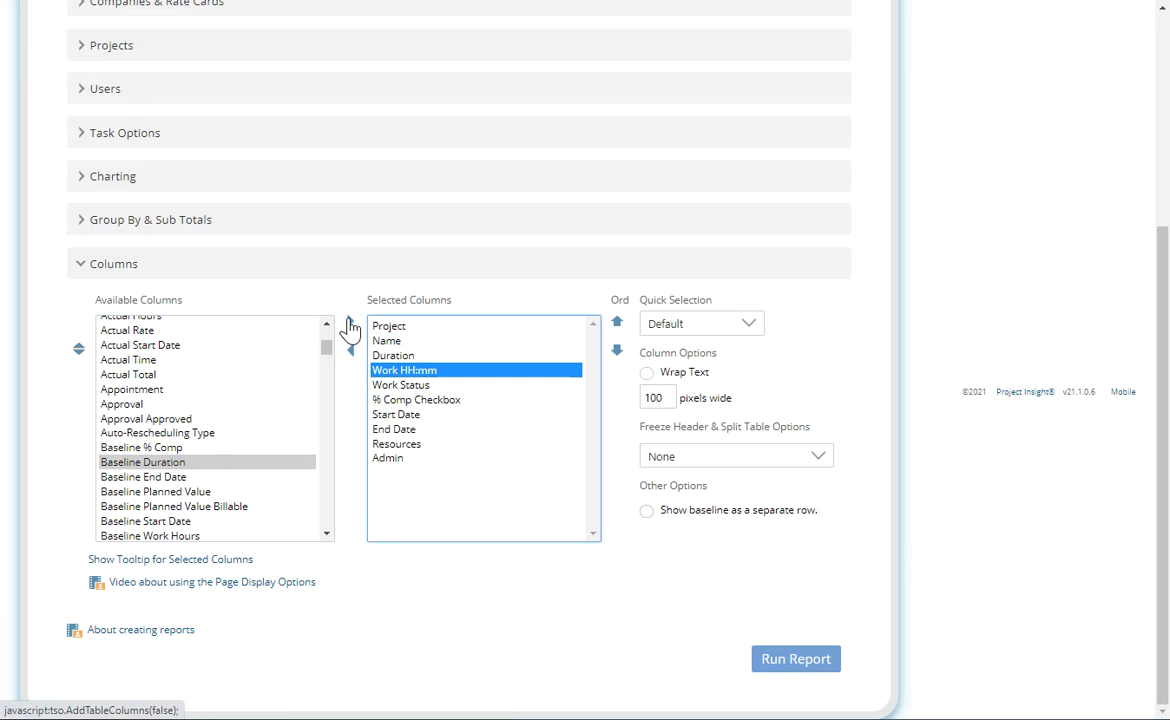
left_click(350, 323)
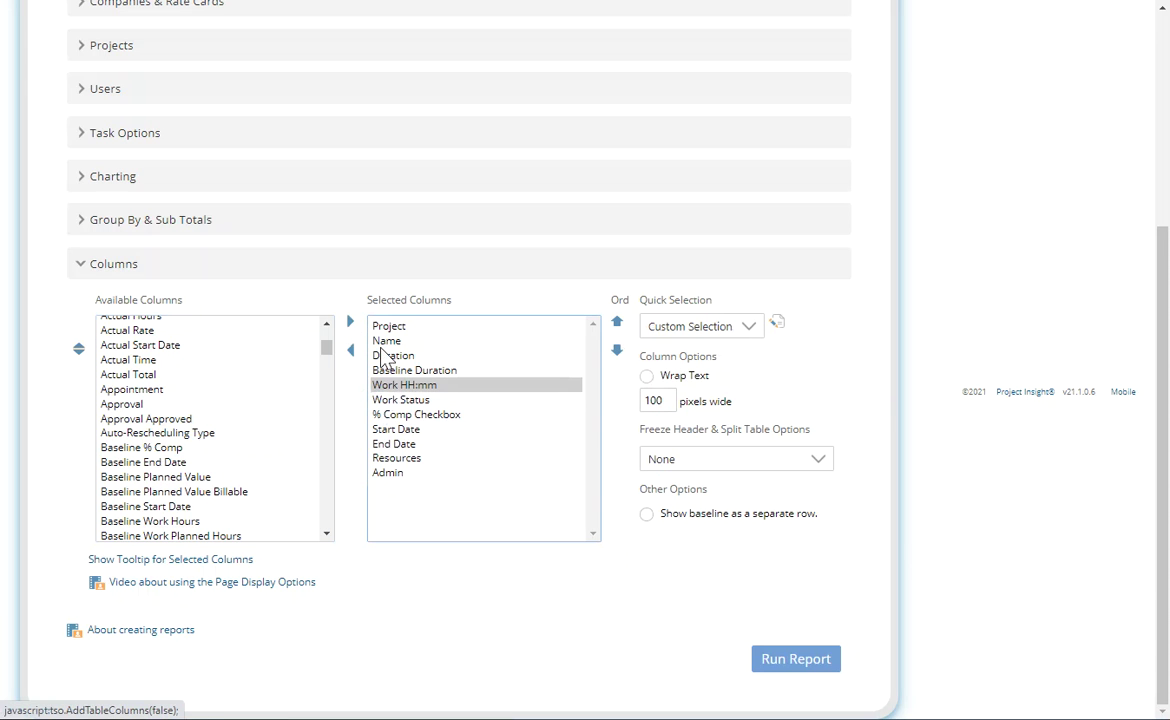
Insert Baseline End Date before End Date and Baseline Work Hours before Work HH:mm, then run the report
left_click(135, 464)
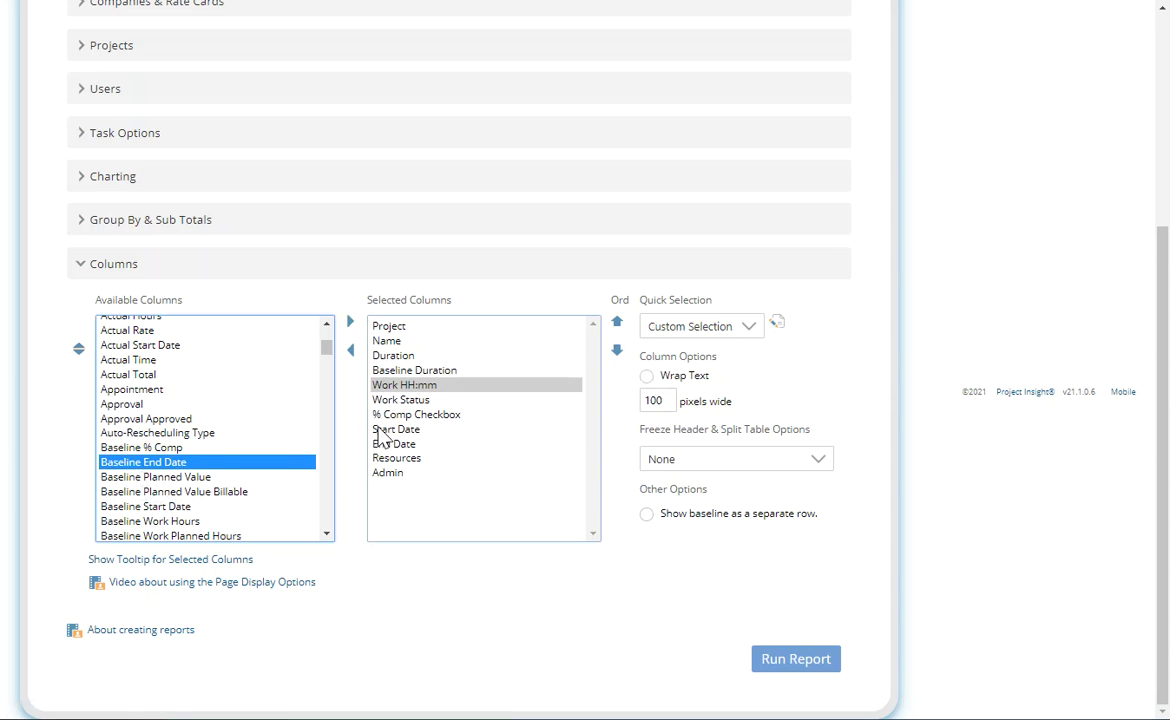
left_click(385, 443)
left_click(350, 322)
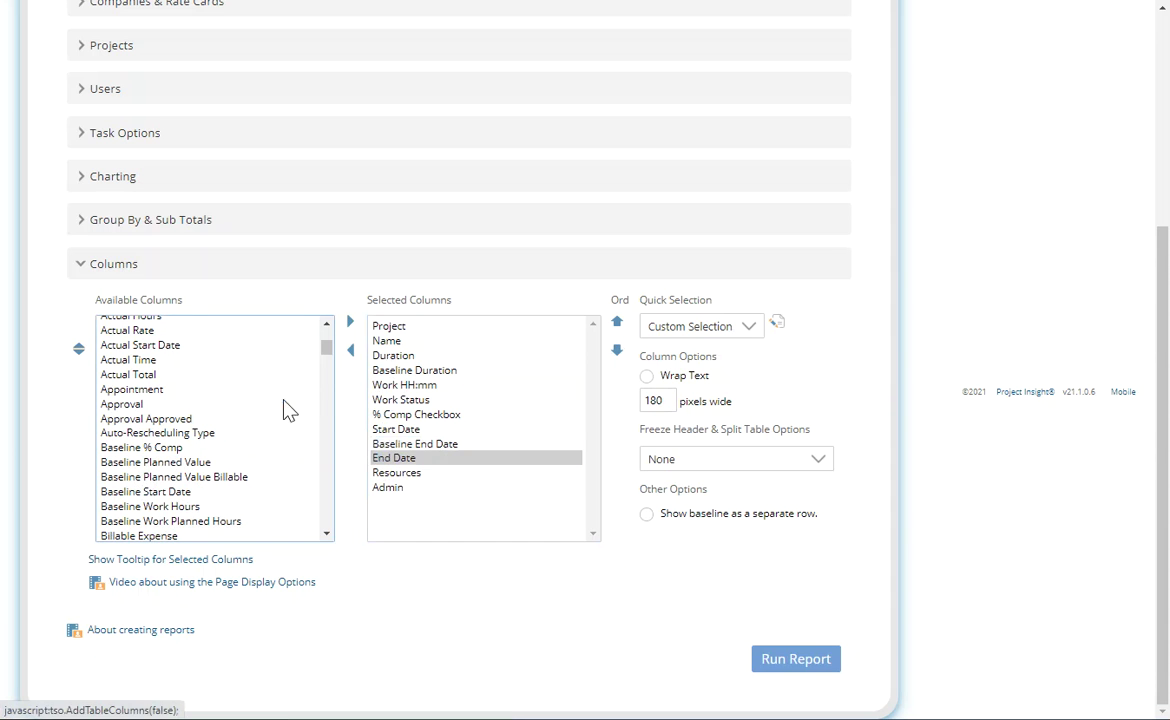
left_click(180, 520)
left_click(183, 506)
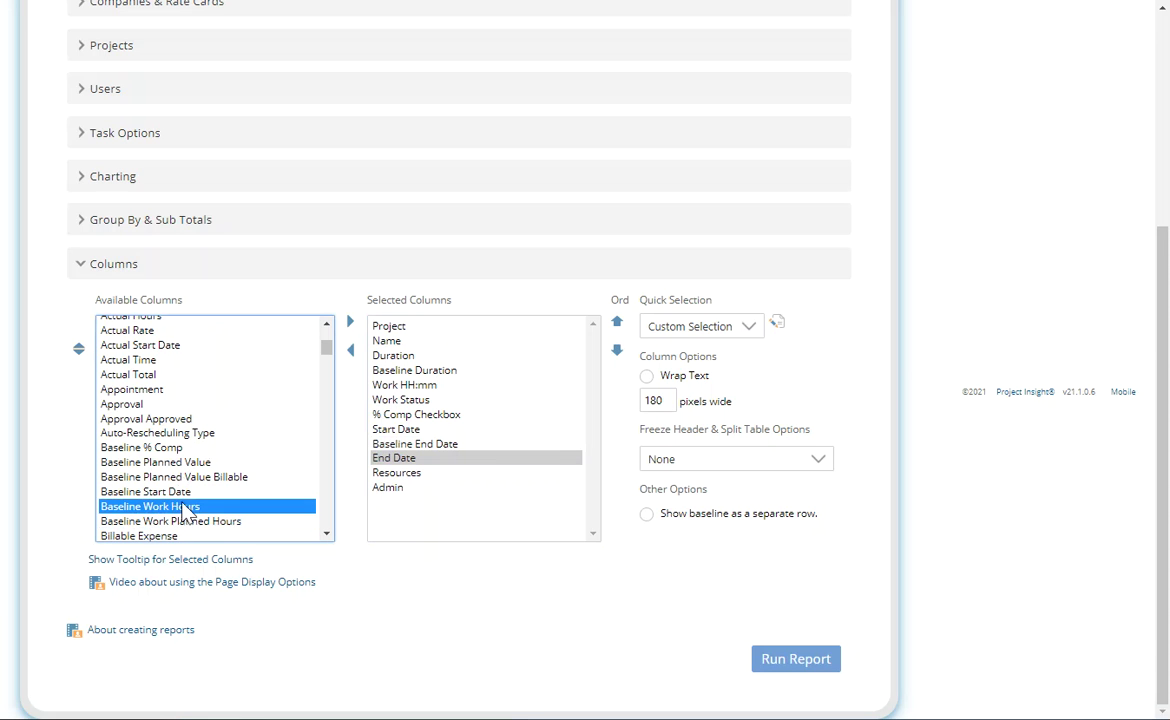
left_click(365, 384)
left_click(350, 322)
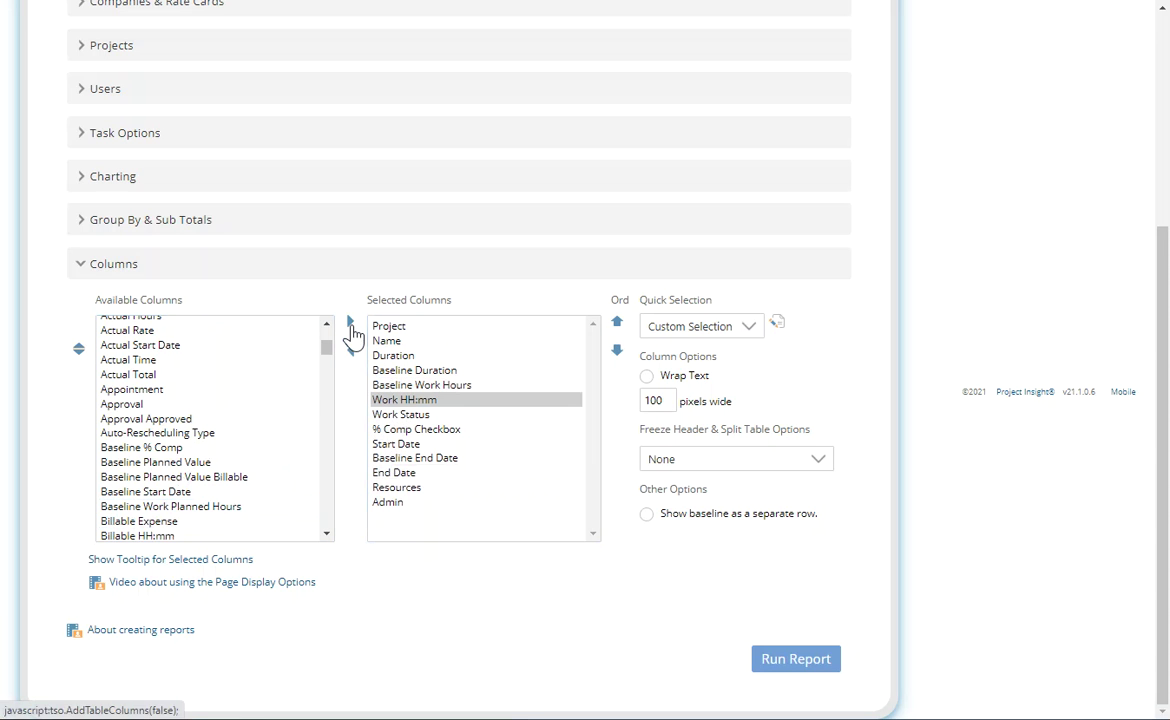
left_click(797, 666)
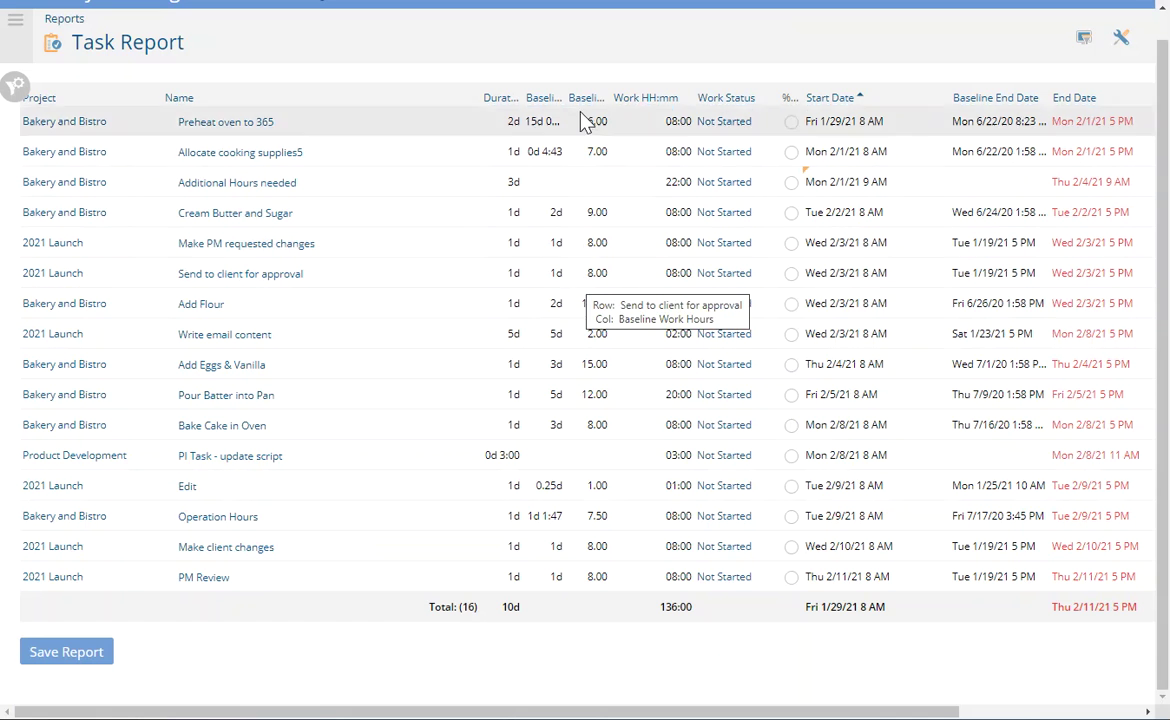
Widen the Baseline Duration column to show full values like 15d 00:23
left_click_drag(565, 97, 628, 97)
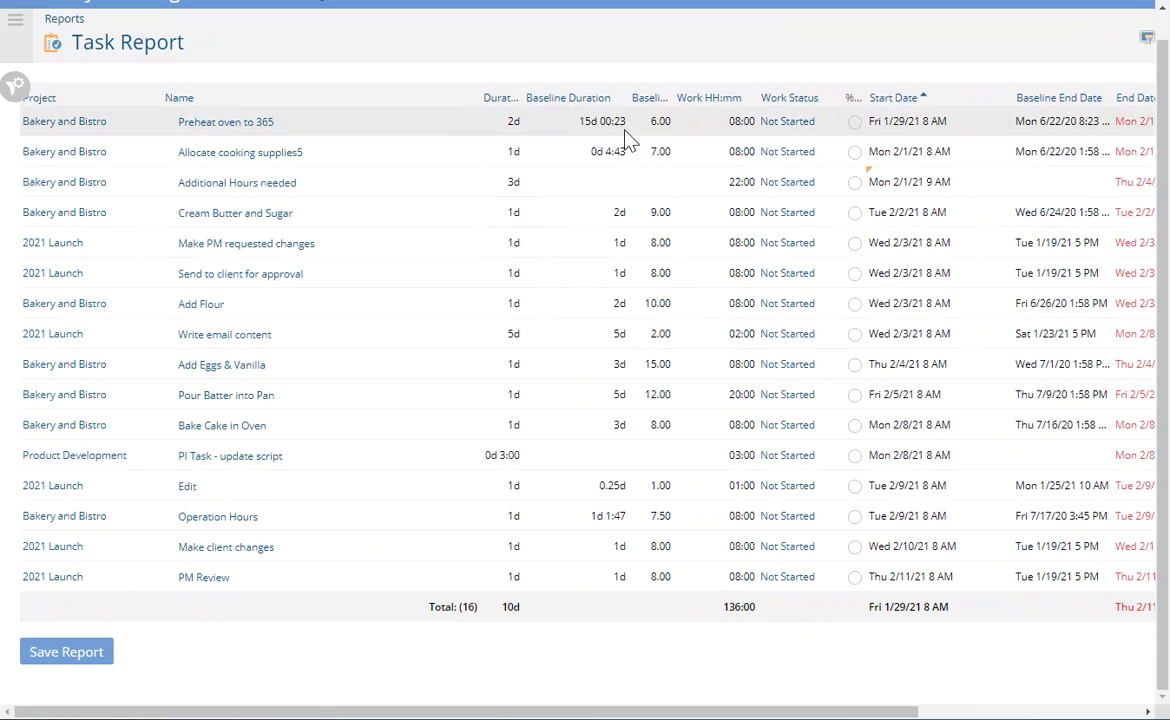